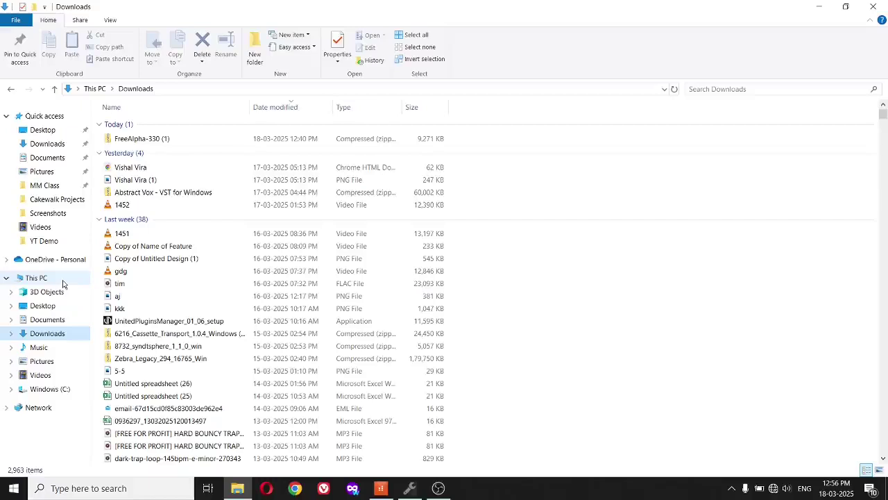
Create a new folder named VST Instruments on the Windows (C:) drive
left_click(63, 282)
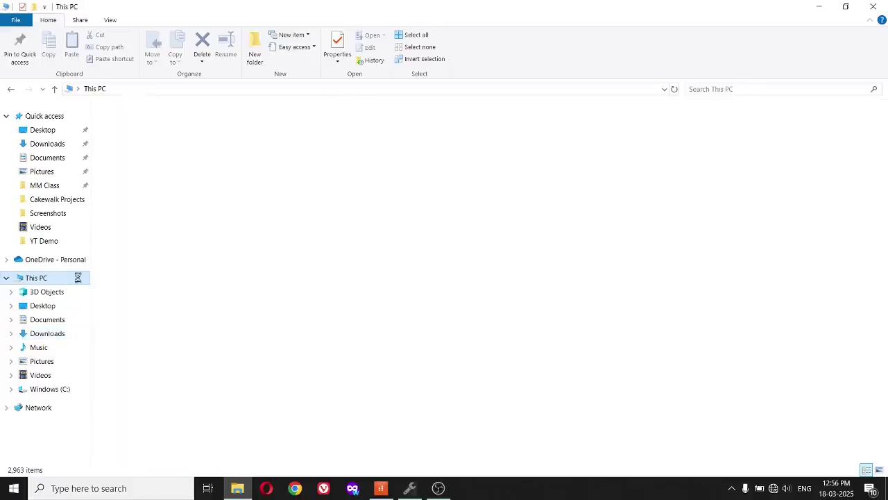
double_click(159, 216)
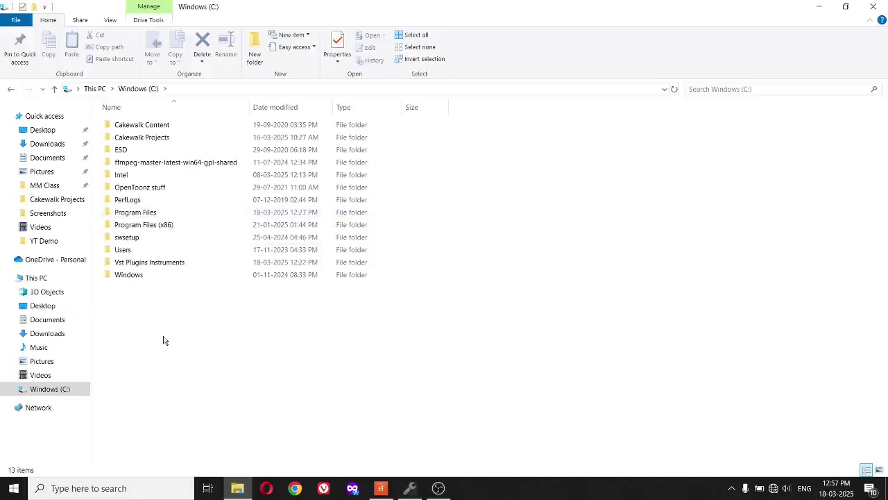
right_click(164, 340)
mouse_move(222, 310)
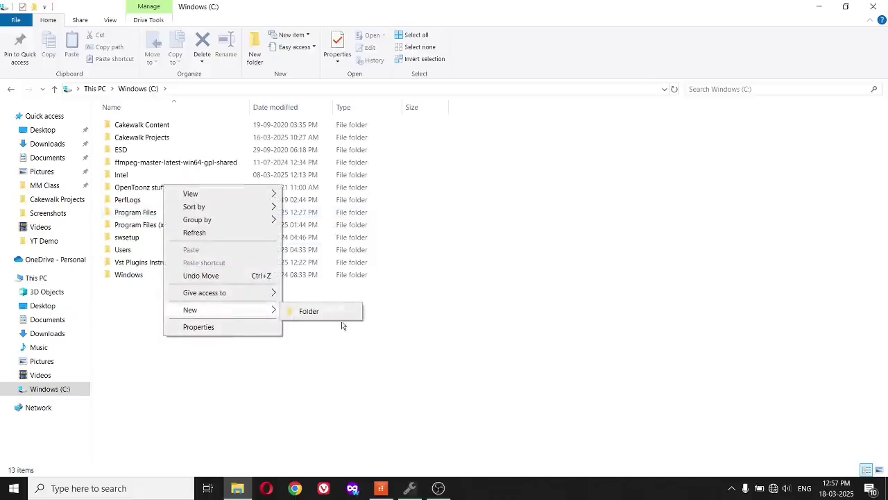
left_click(342, 317)
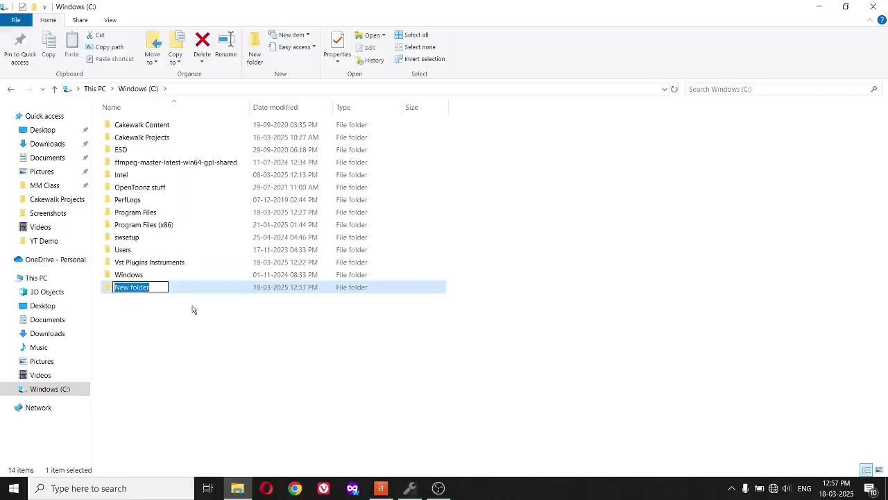
type("VST ")
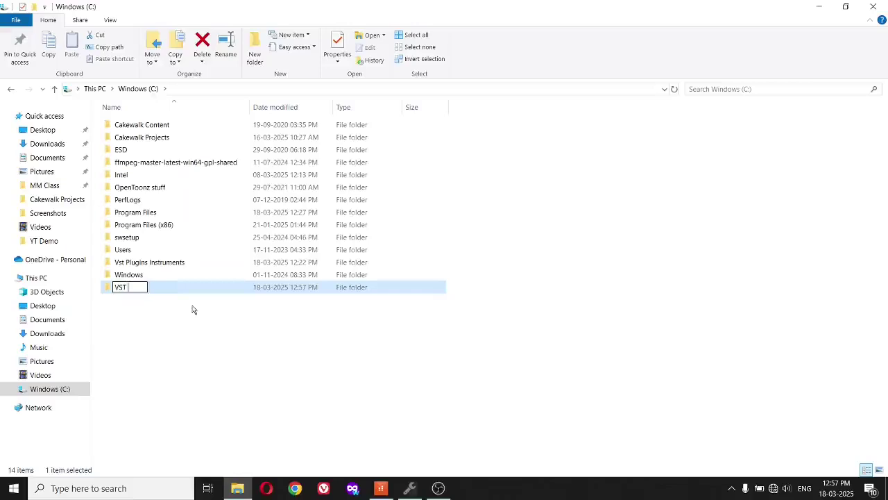
type("Instruments")
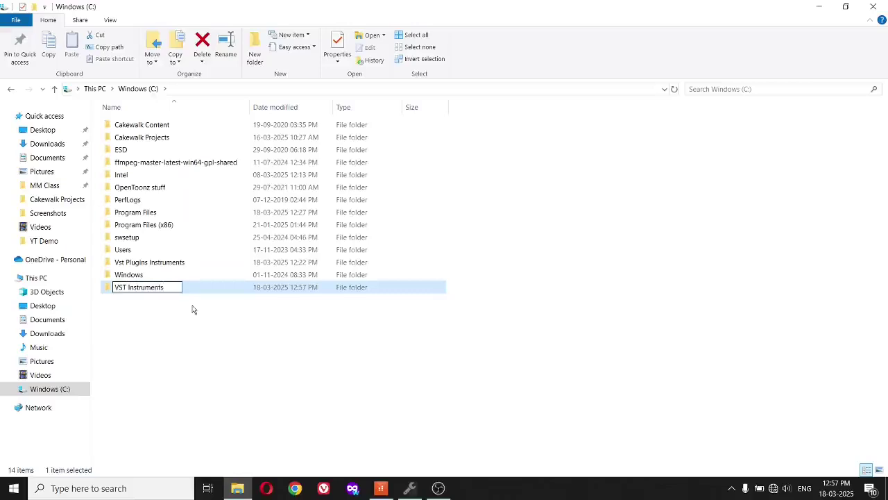
key("Return")
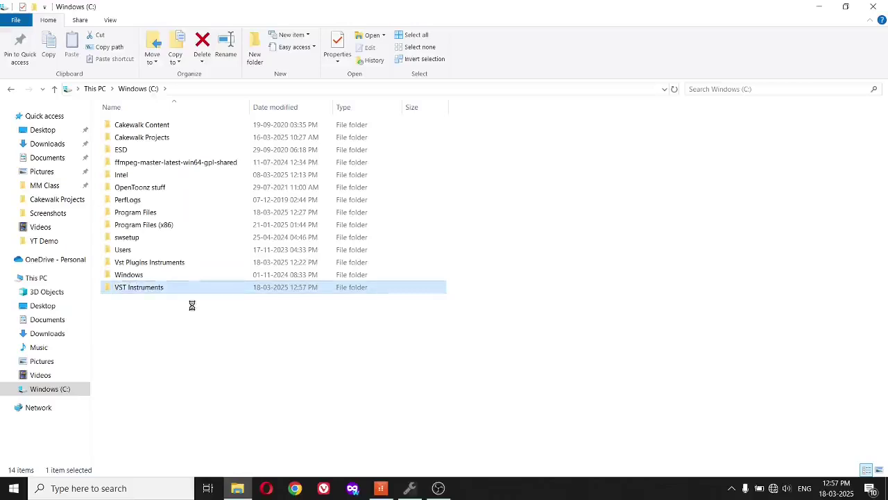
Create a second new folder on C: for VST Effects
right_click(193, 305)
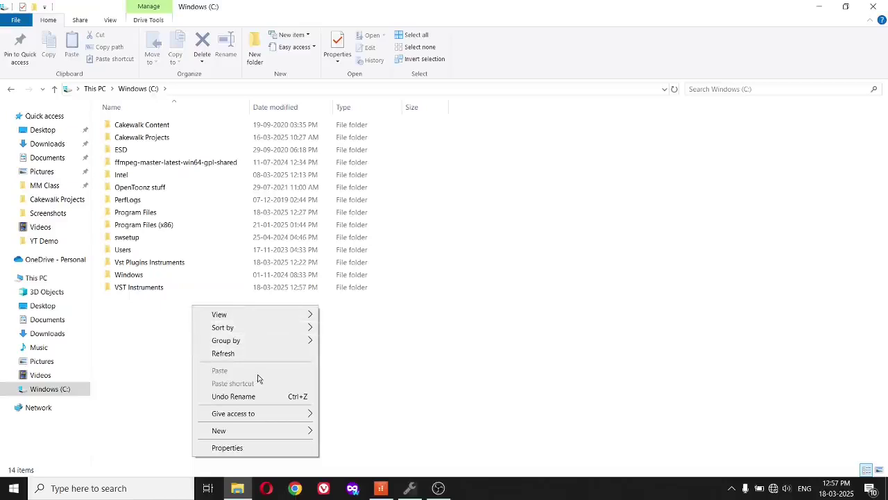
mouse_move(271, 432)
left_click(356, 432)
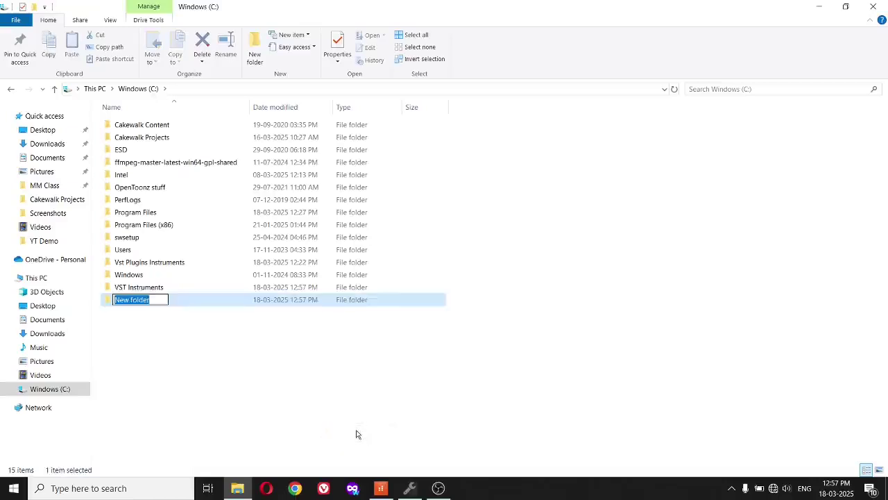
type("V")
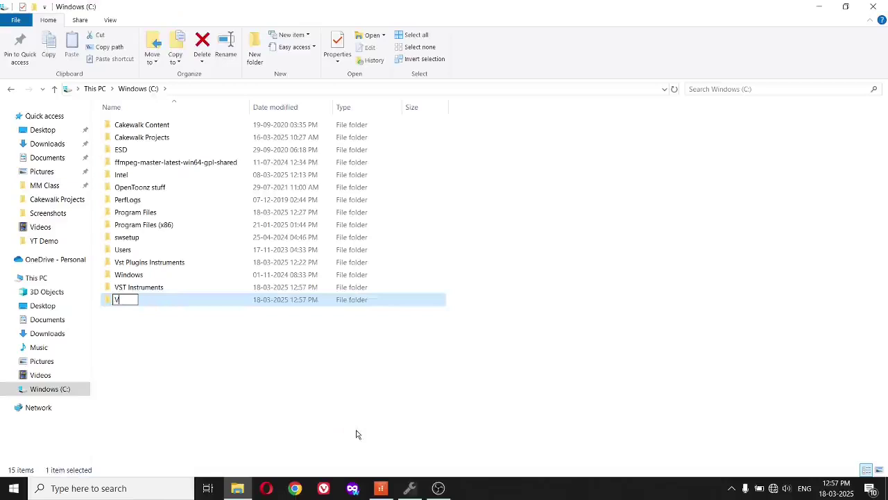
type("ST Ffects")
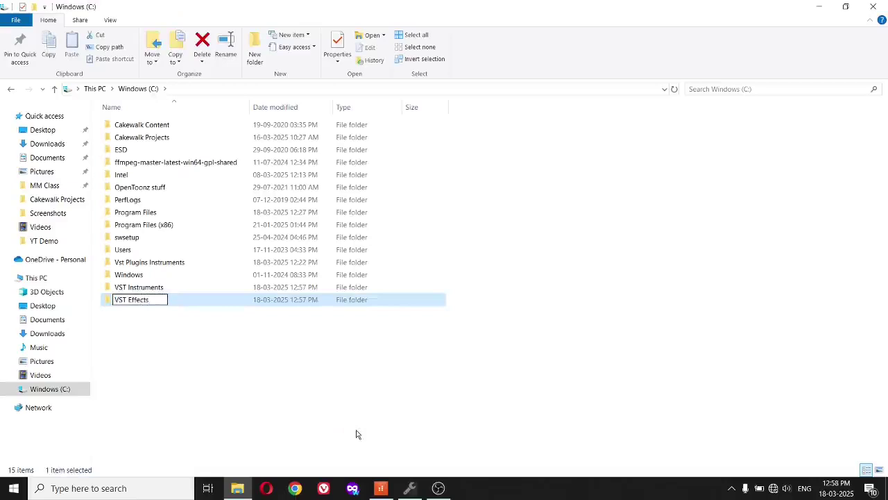
key("Return")
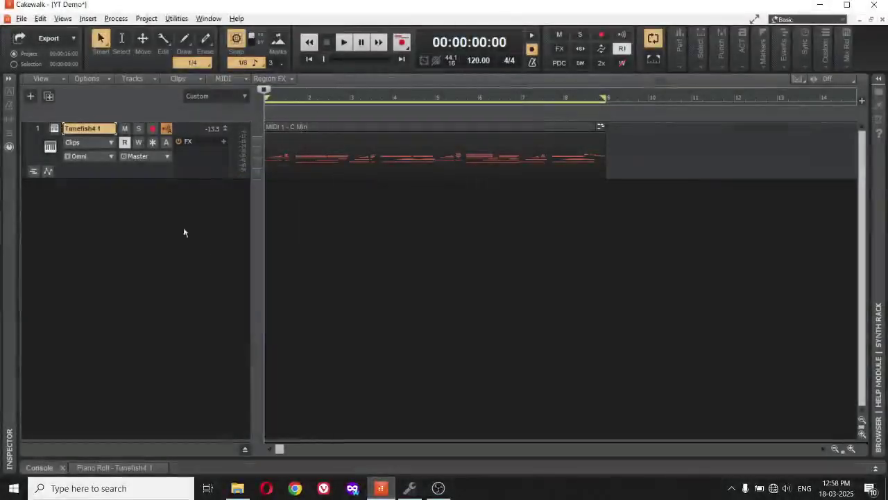
Open Cakewalk's Edit > Preferences on the VST Settings page under File
left_click(40, 18)
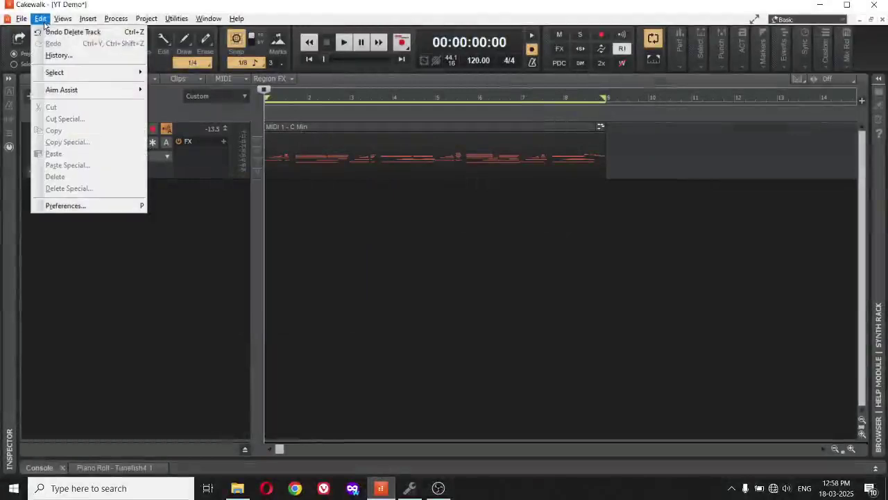
left_click(66, 206)
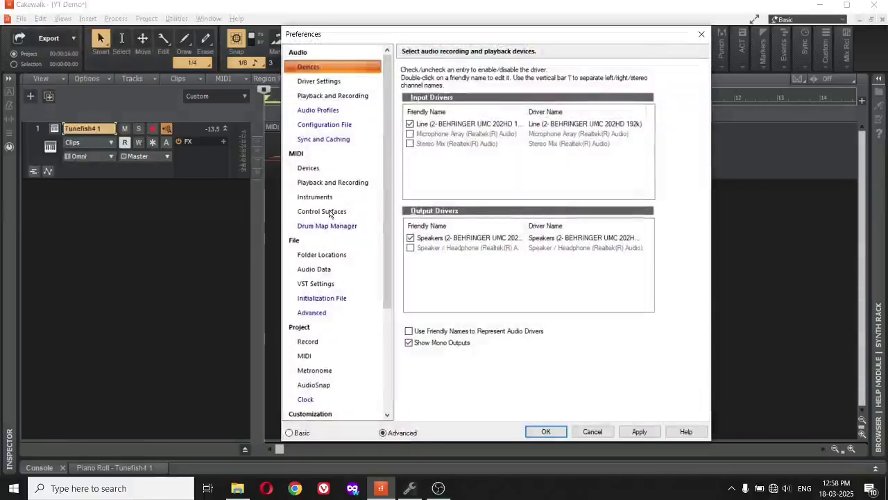
scroll(330, 214, "down", 3)
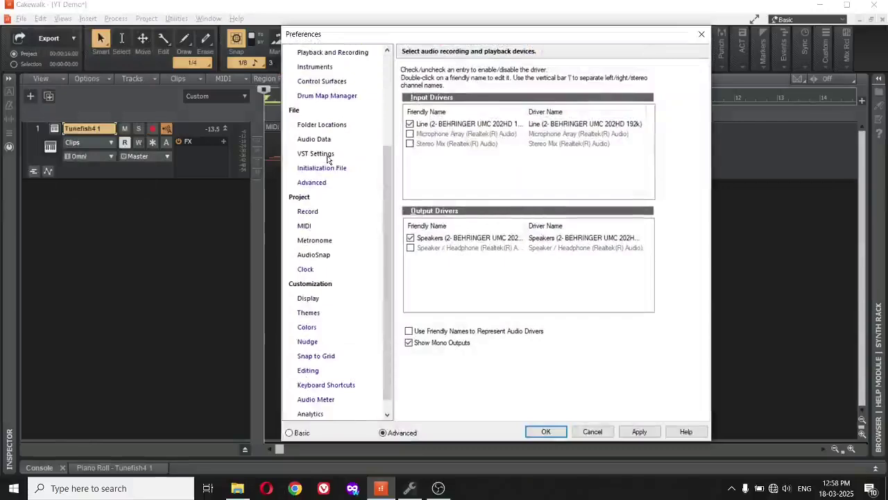
left_click(328, 155)
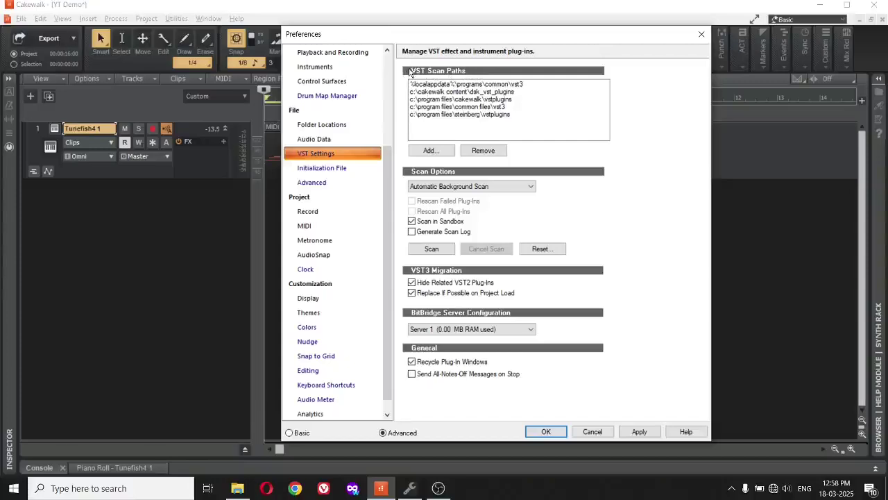
Add a new VST scan path and browse This PC to the Windows (C:) folders
left_click(433, 152)
left_click(443, 154)
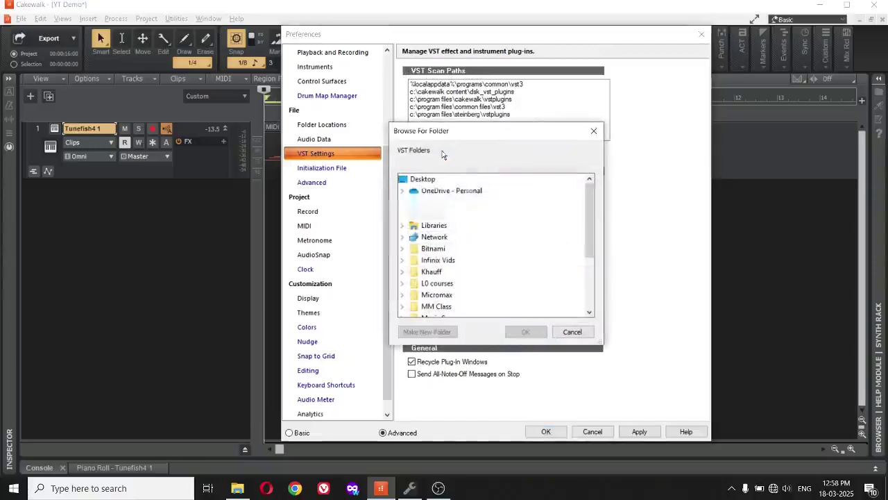
left_click(403, 216)
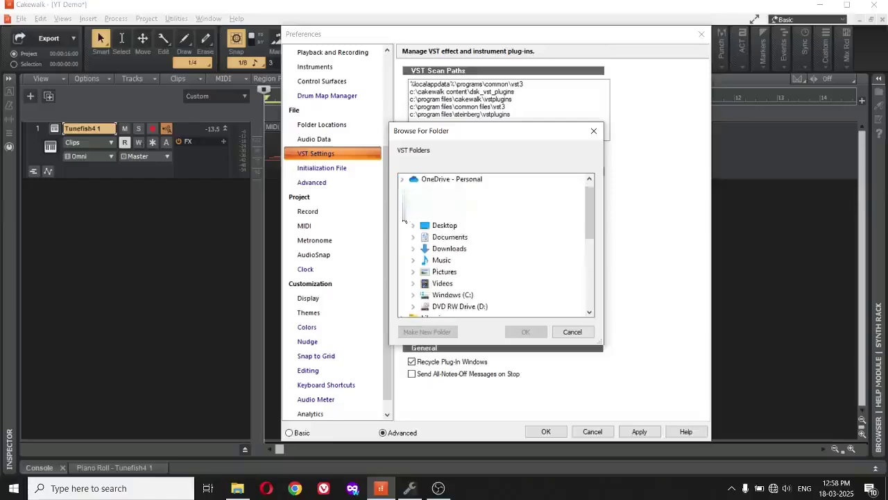
scroll(431, 234, "down", 2)
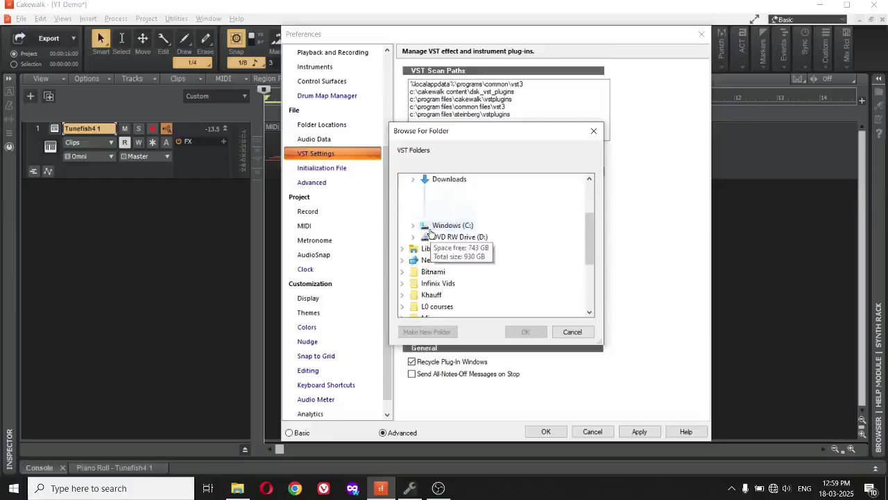
scroll(431, 234, "up", 3)
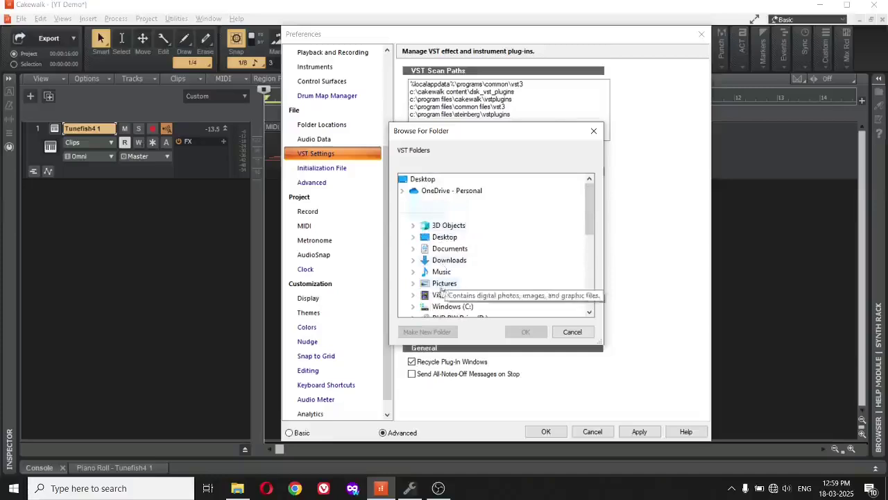
left_click(413, 307)
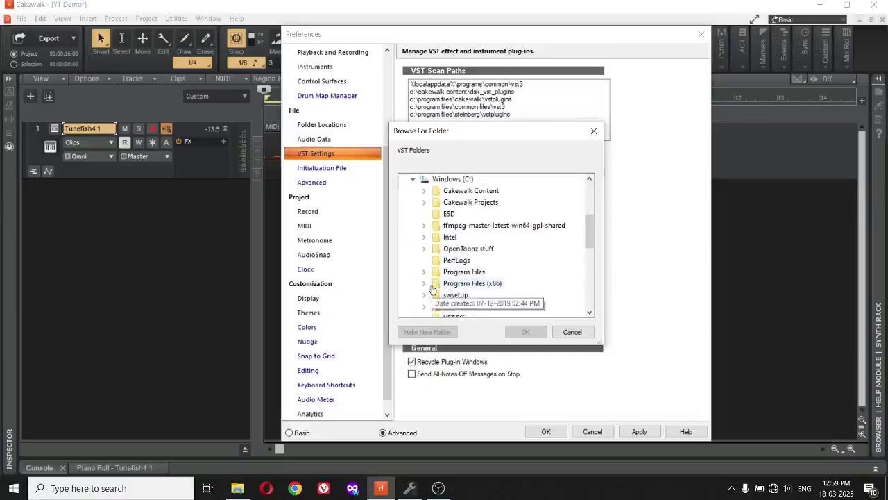
scroll(431, 291, "down", 4)
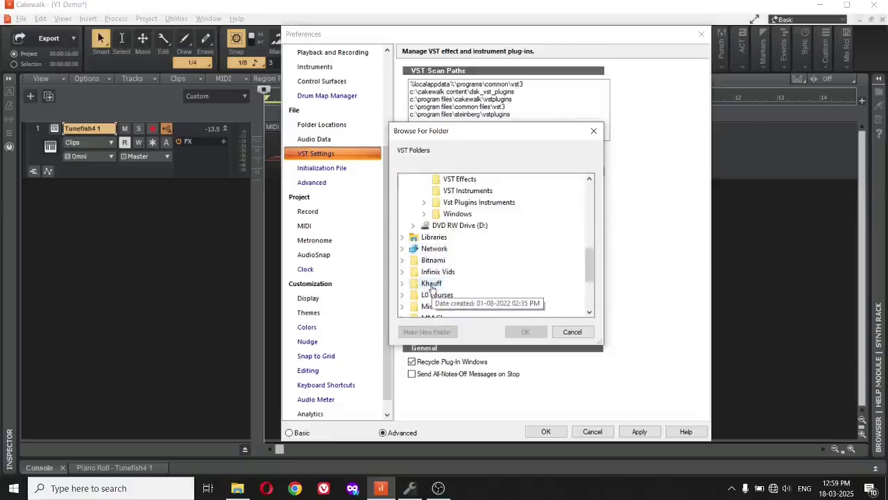
scroll(431, 290, "up", 1)
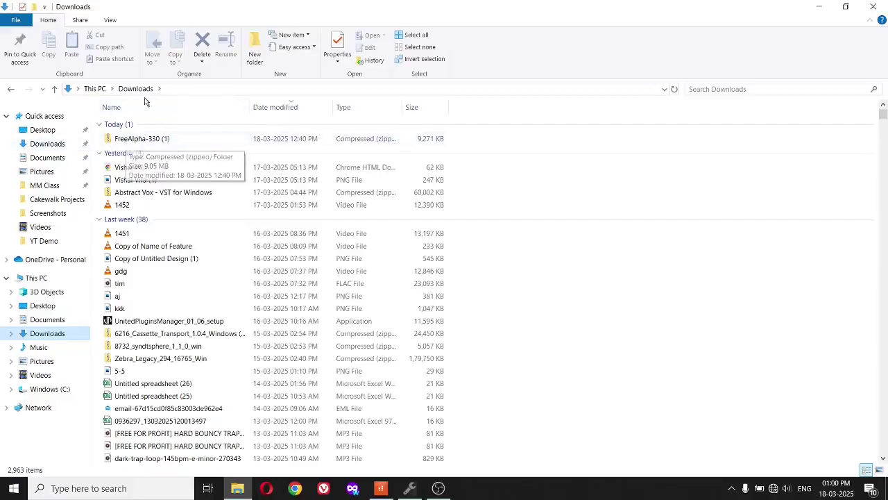
Select the FreeAlpha-330 (1) zip in Downloads and open the Windows (C:) drive
left_click(153, 141)
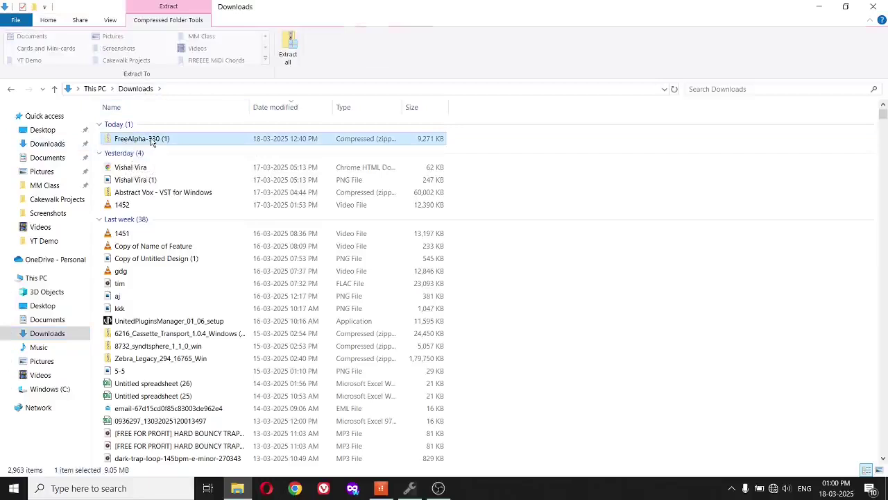
left_click(36, 277)
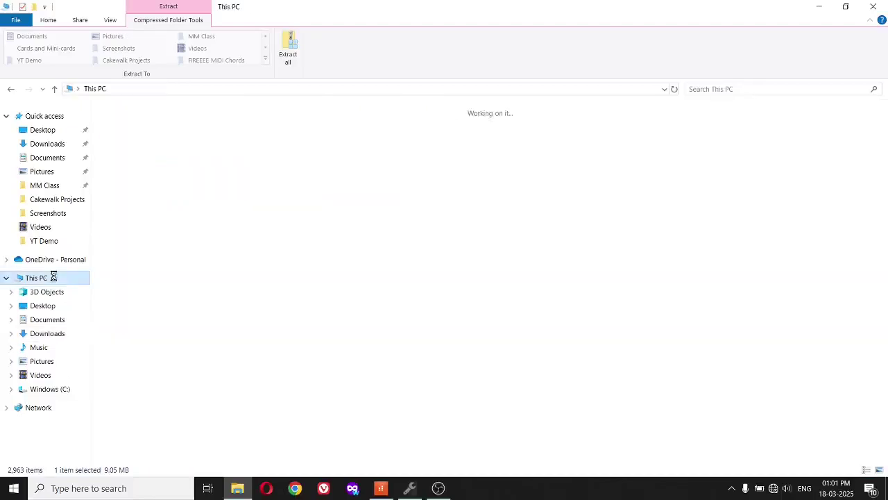
double_click(194, 222)
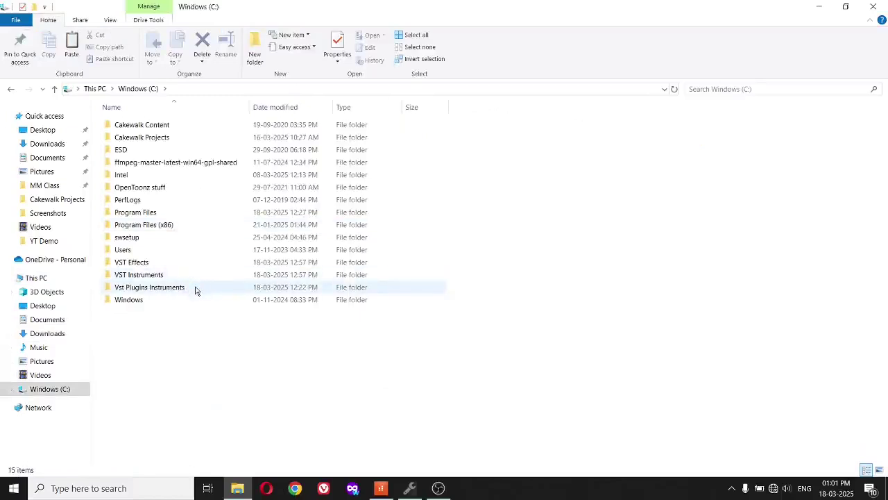
mouse_move(195, 290)
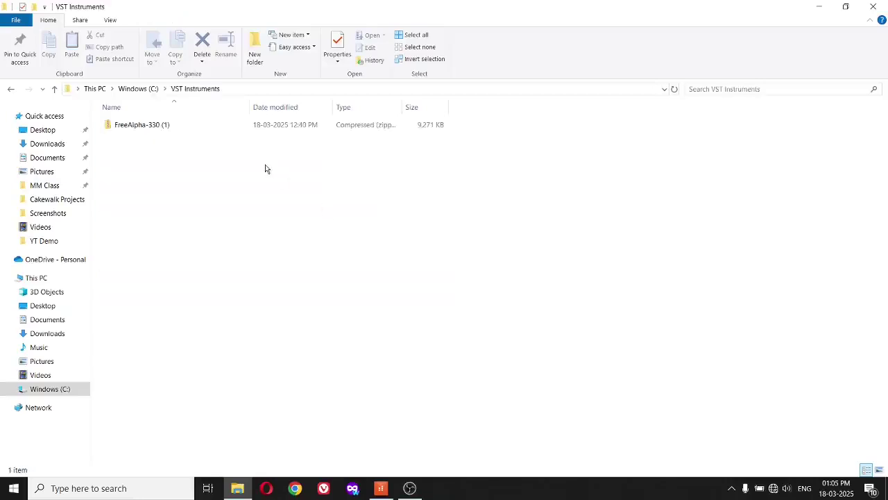
Extract the FreeAlpha-330 (1) zip into VST Instruments and open the extracted folder
mouse_move(382, 482)
left_click(180, 124)
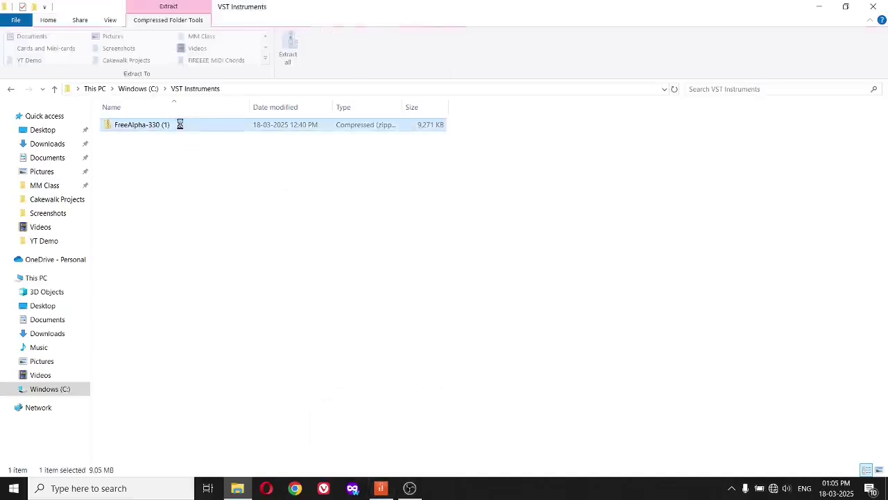
left_click(288, 48)
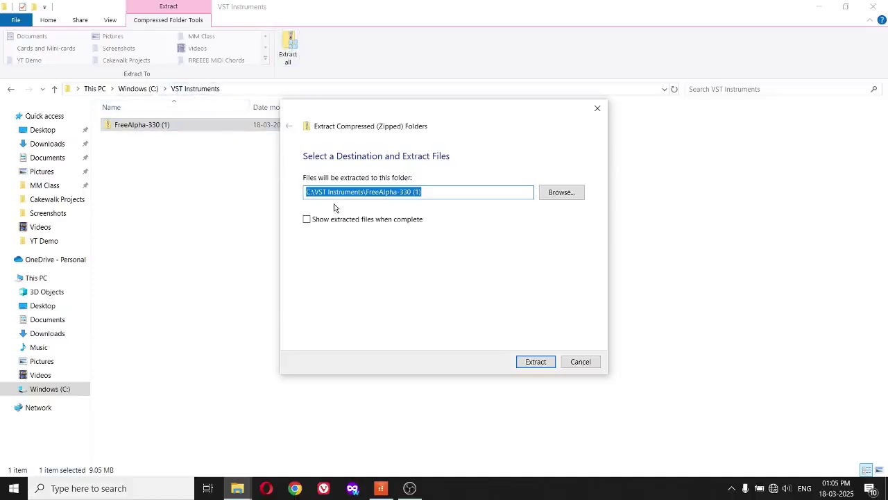
left_click(527, 362)
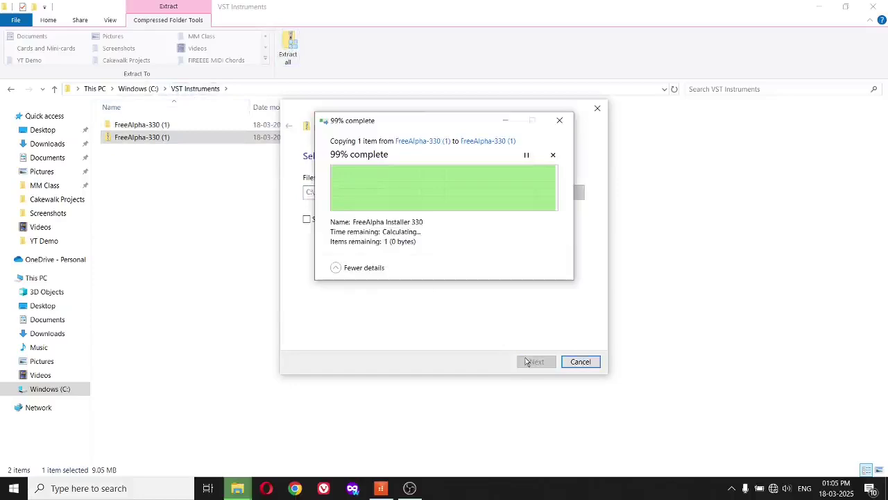
left_click(560, 120)
left_click(559, 131)
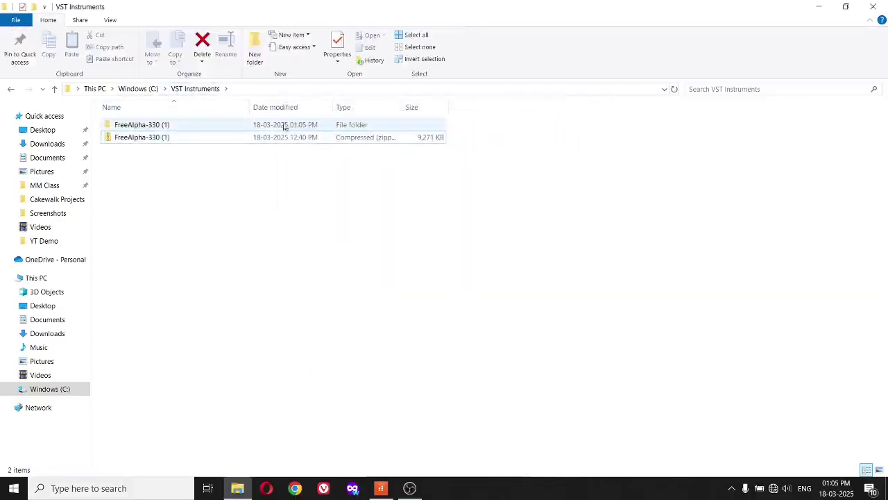
double_click(284, 126)
Install Free Alpha 3.3 into C:\VST Instruments with FreeAlpha Installer 330, then exit it
double_click(236, 126)
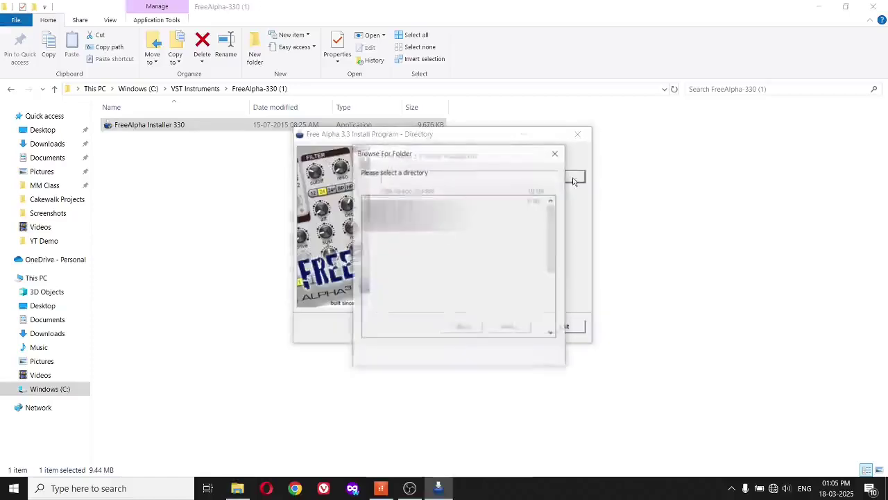
left_click(323, 89)
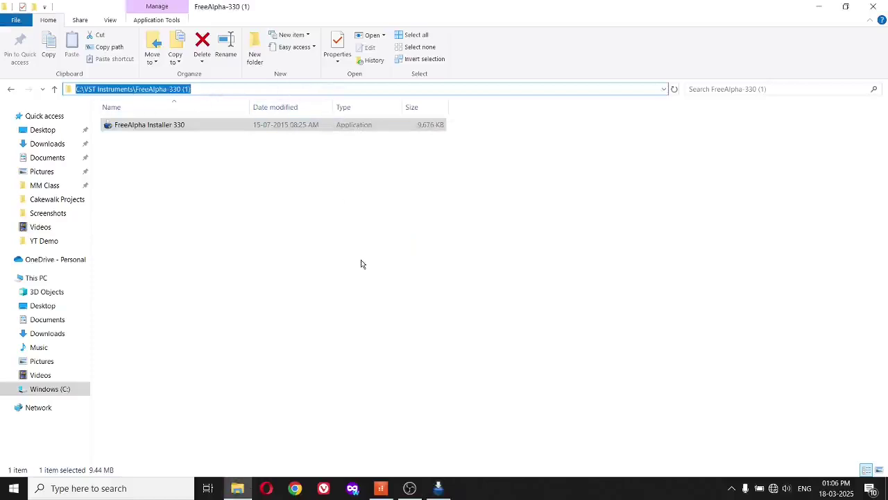
left_click(438, 488)
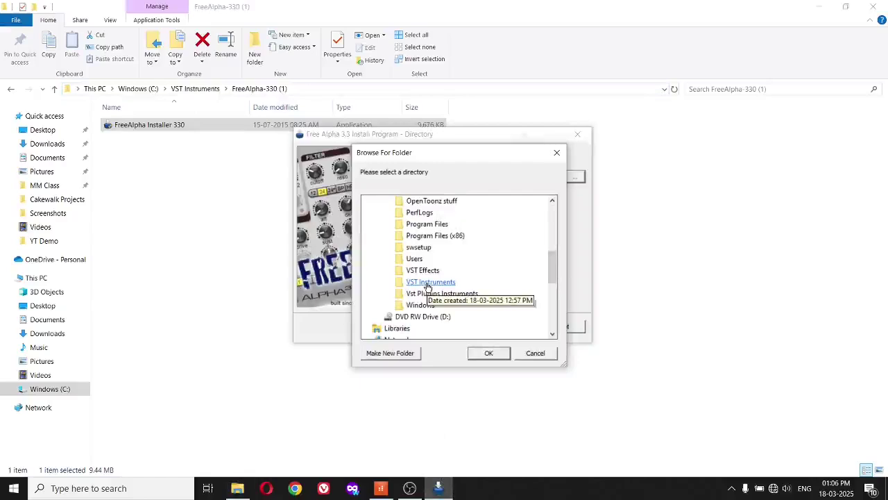
left_click(429, 283)
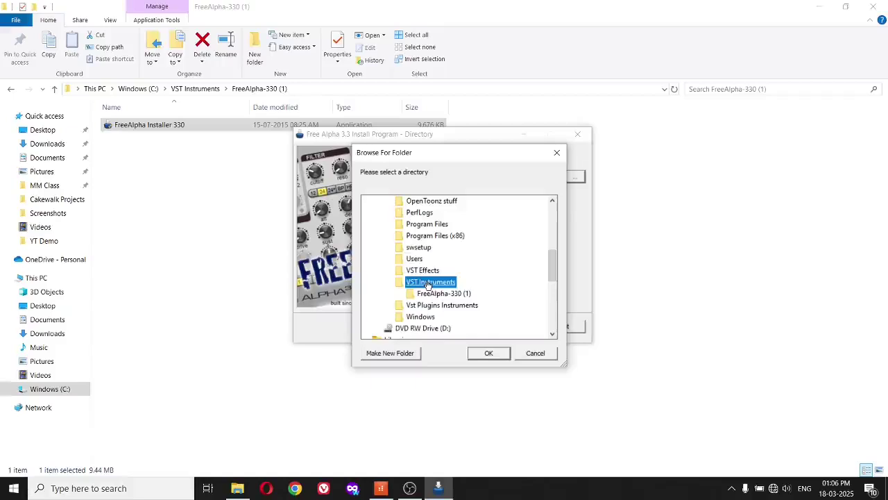
left_click(488, 352)
left_click(509, 327)
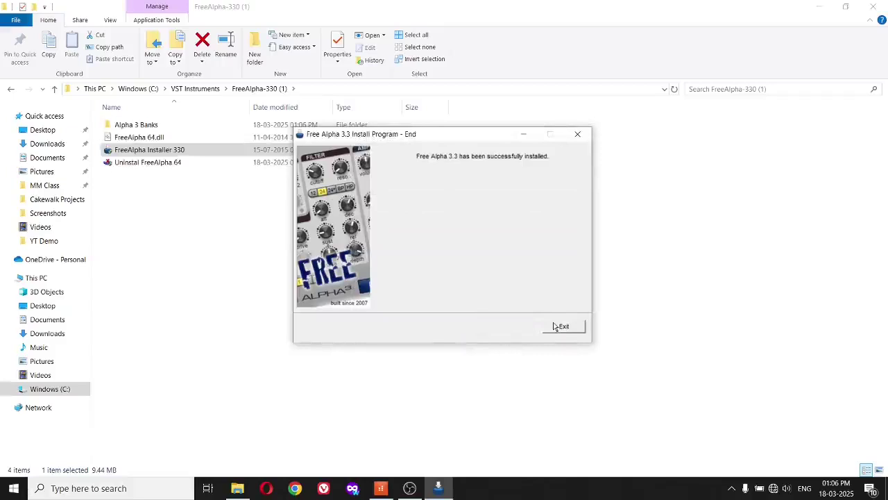
left_click(562, 326)
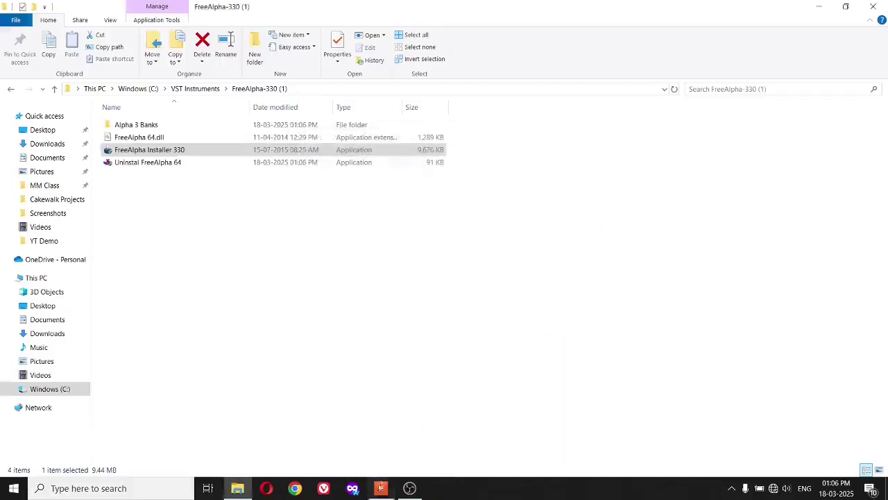
Return to Cakewalk and start inserting an instrument track from the Instrument list
left_click(380, 490)
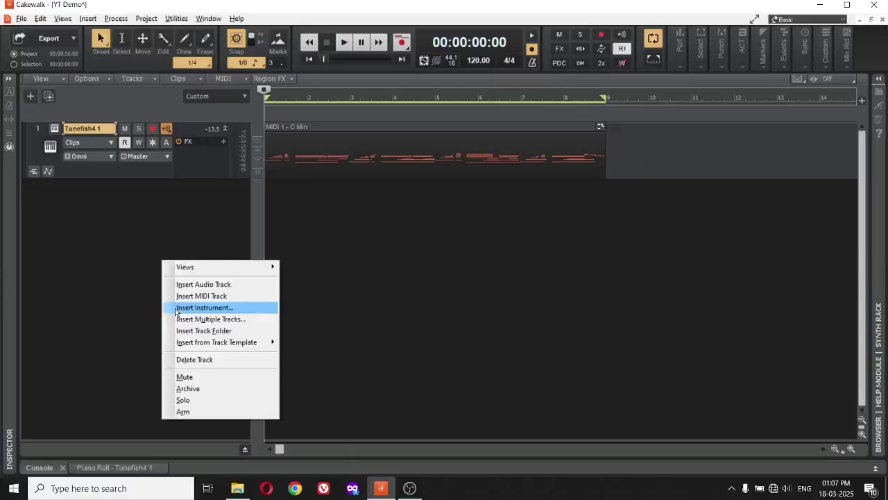
left_click(176, 310)
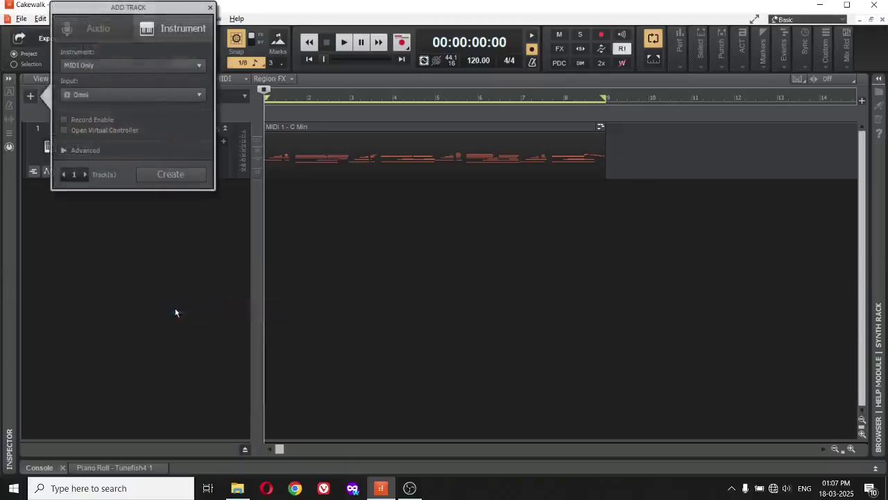
left_click(125, 65)
mouse_move(119, 82)
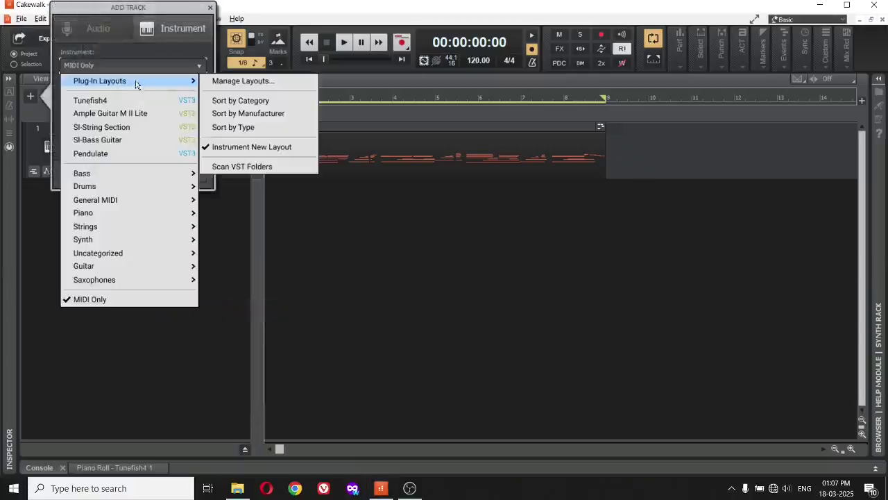
Add the Alpha Free VST instrument to the Synth folder in the Plug-in Manager layout
left_click(242, 81)
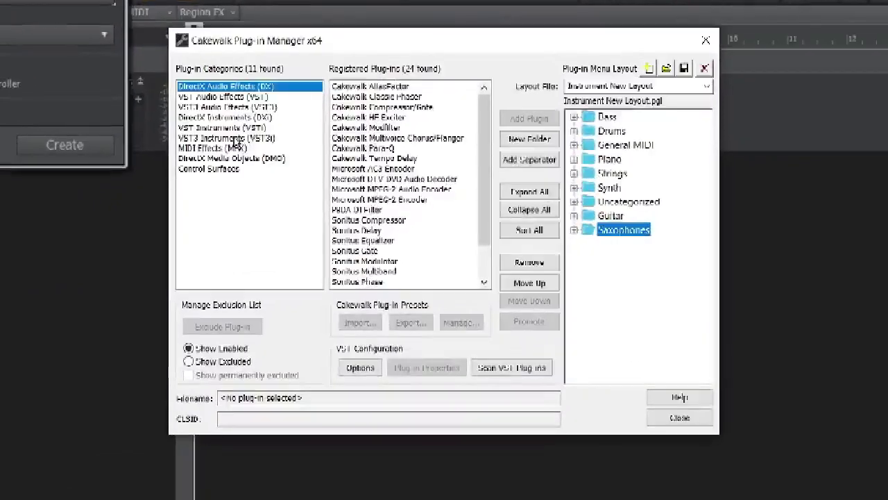
left_click(236, 140)
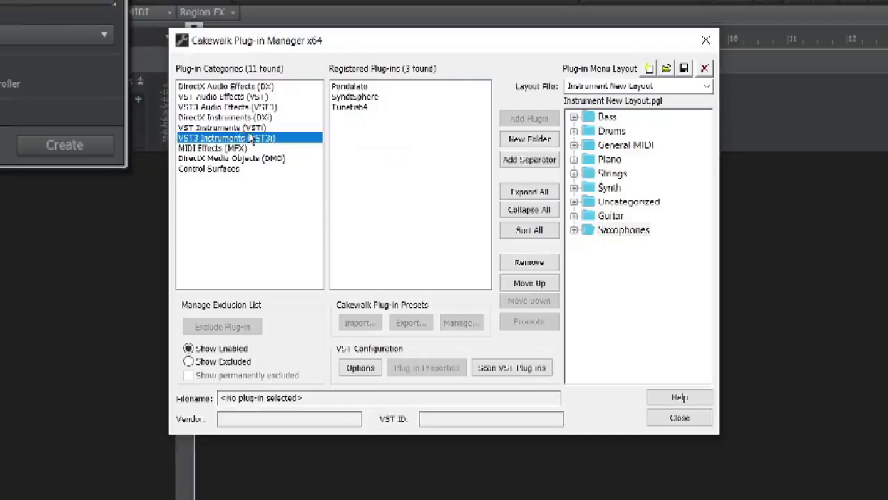
left_click(229, 127)
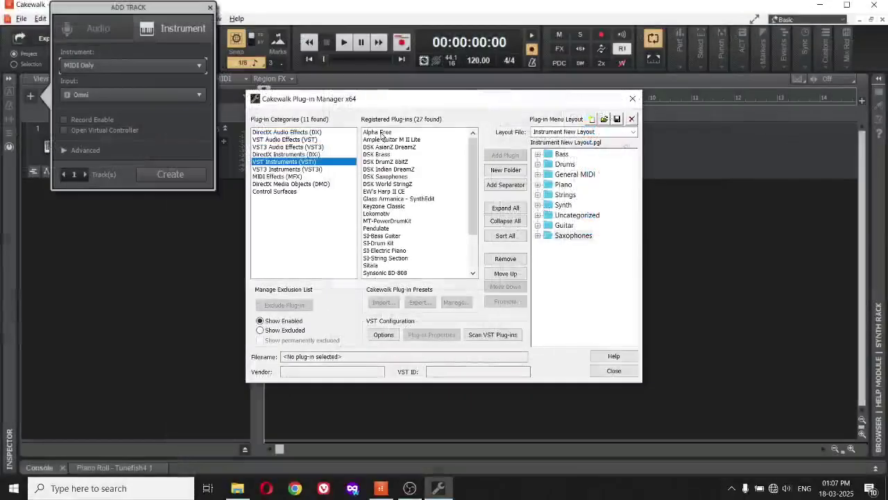
left_click(382, 133)
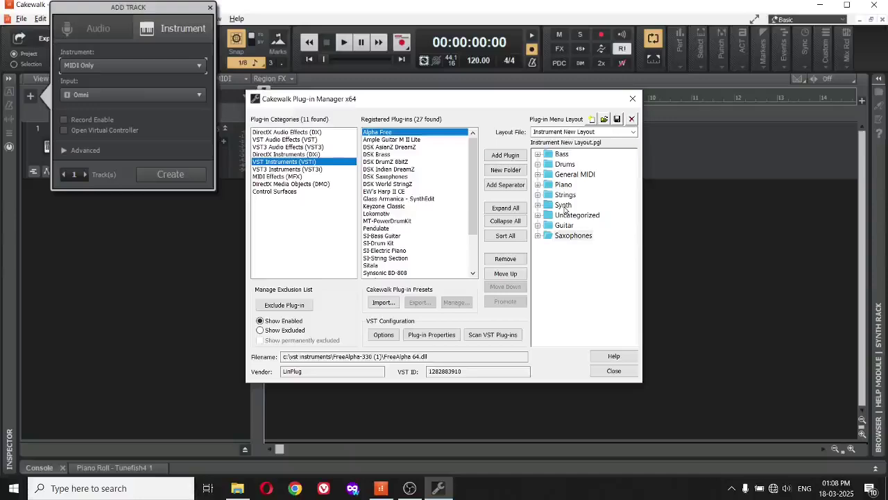
left_click(565, 209)
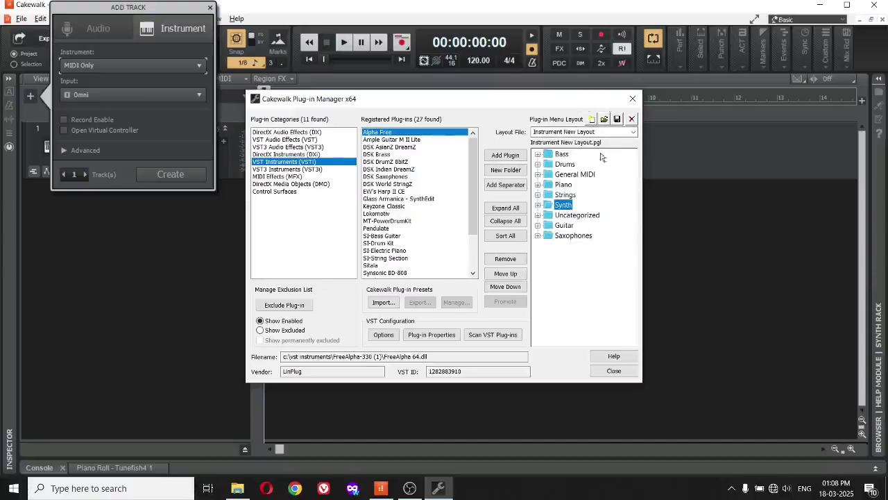
left_click(616, 119)
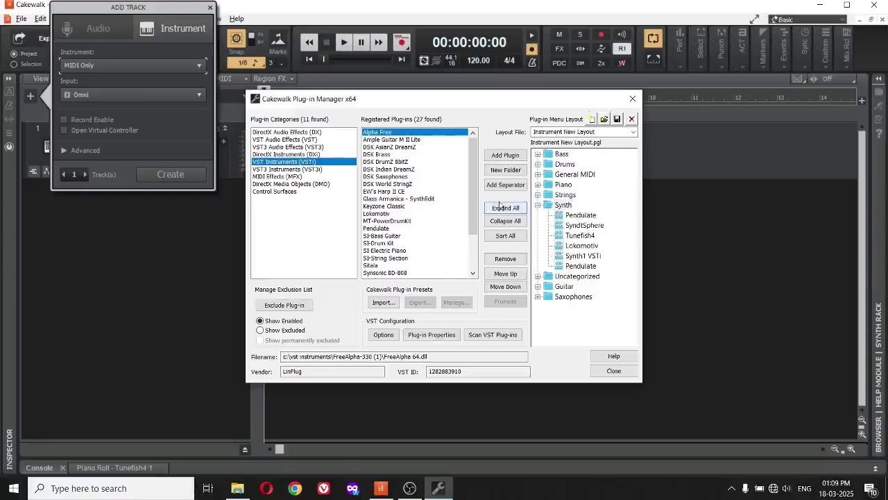
left_click(505, 154)
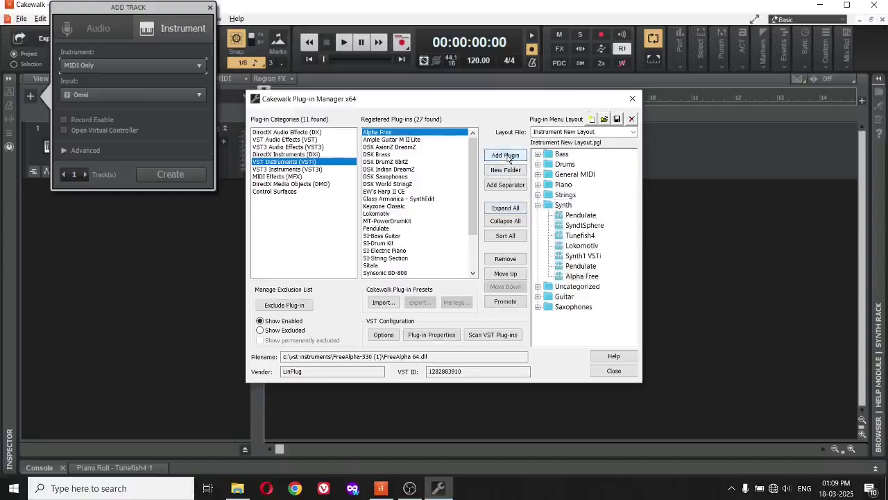
Save the layout over Instrument New Layout.pgl and close the Plug-in Manager
left_click(617, 119)
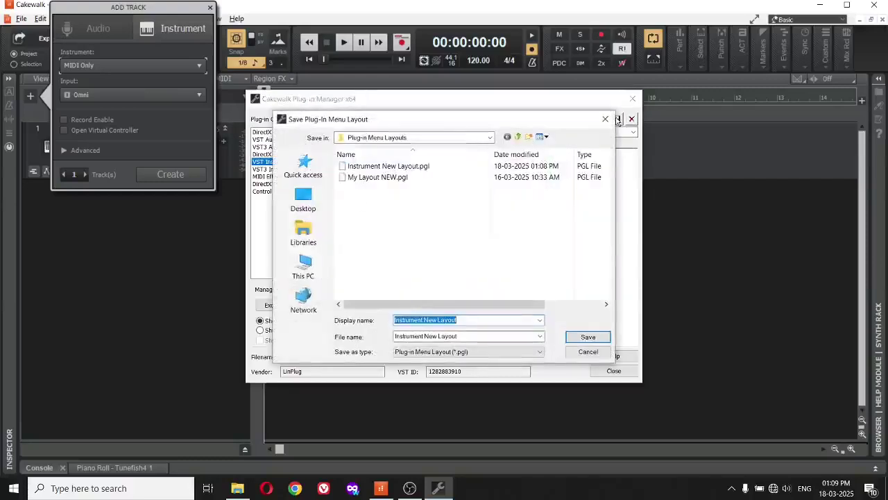
double_click(450, 167)
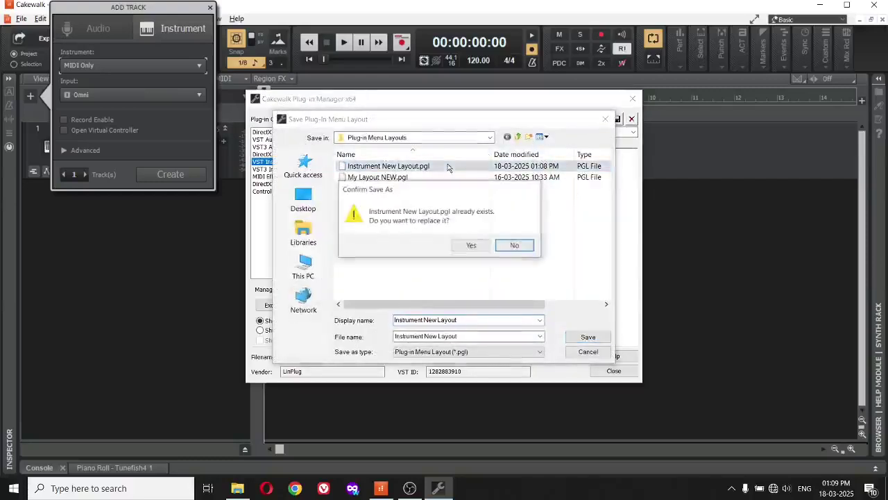
left_click(469, 246)
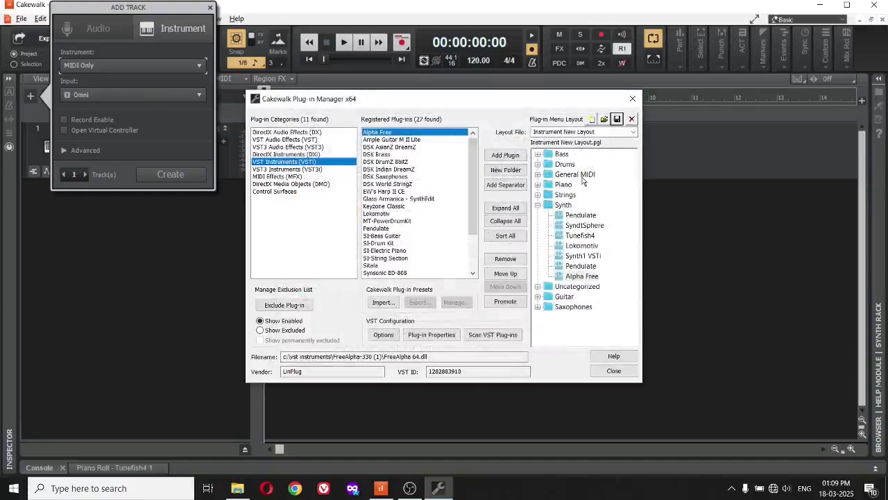
left_click(632, 99)
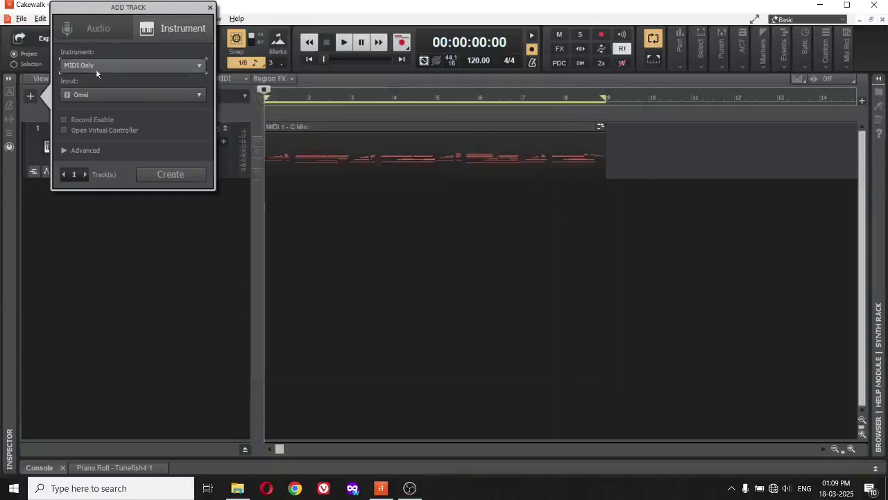
Create a new instrument track using Synth > Alpha Free
left_click(96, 69)
mouse_move(158, 238)
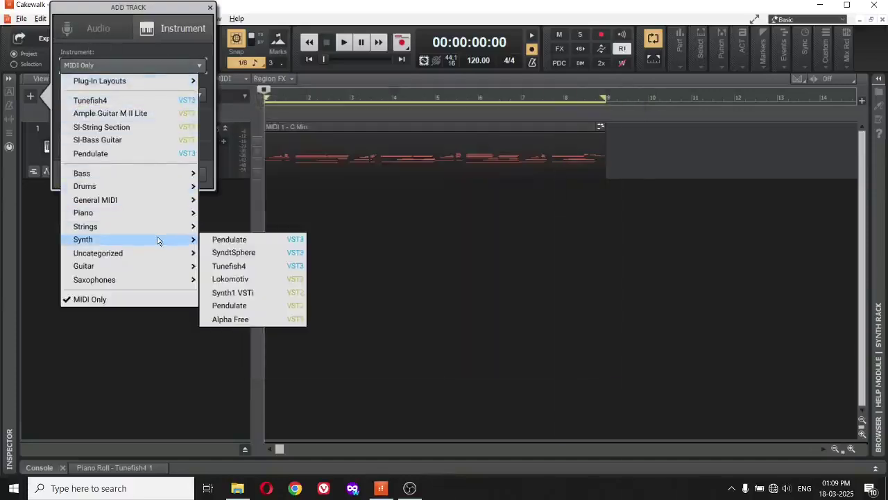
left_click(252, 319)
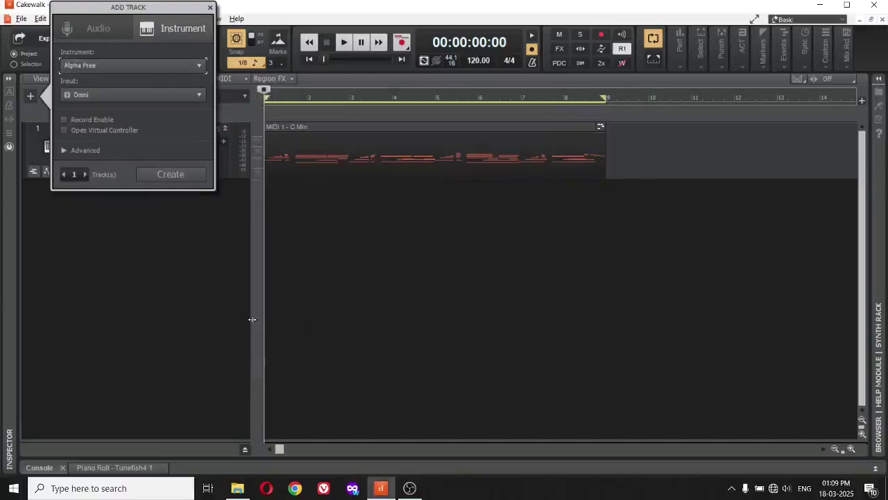
left_click(170, 174)
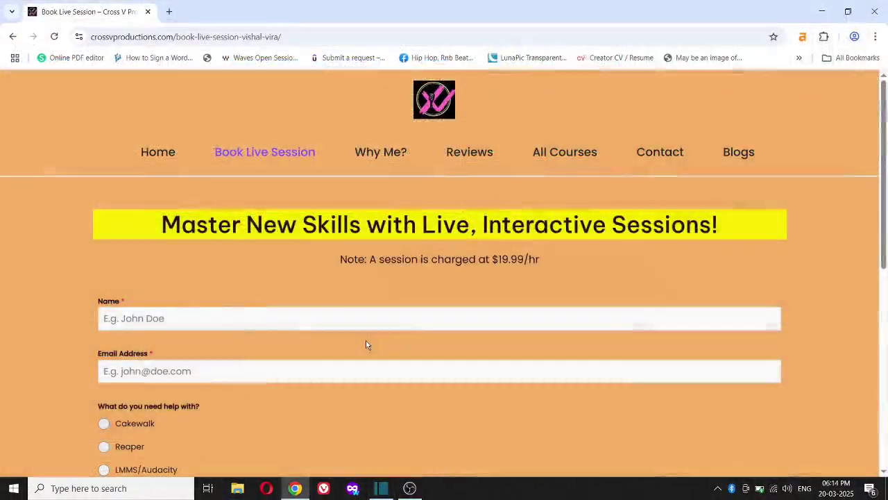
scroll(366, 344, "down", 2)
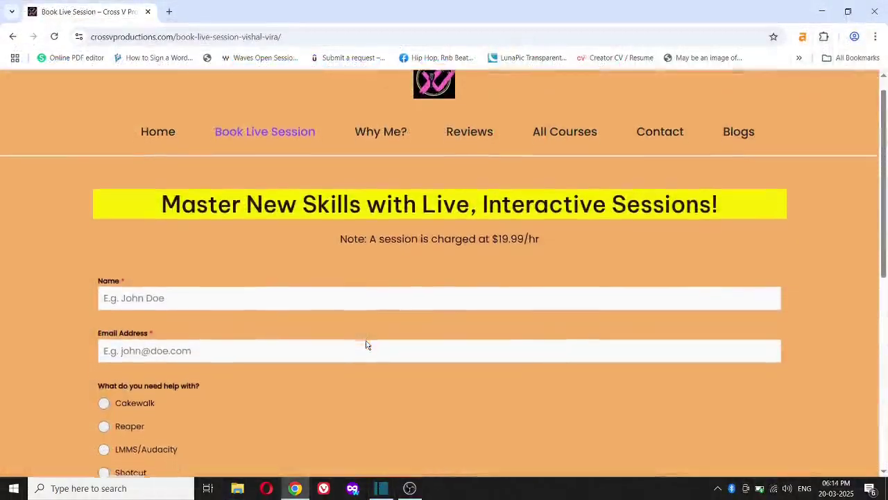
scroll(368, 345, "down", 1)
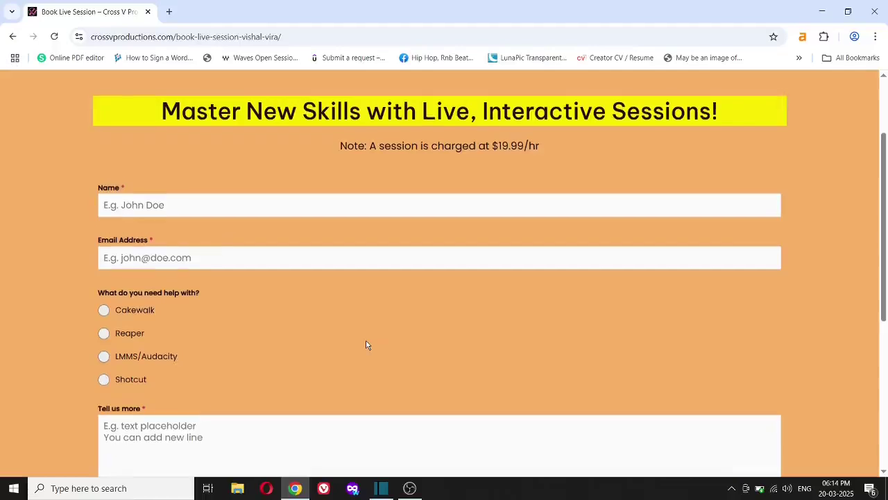
scroll(367, 345, "down", 1)
scroll(367, 345, "down", 1)
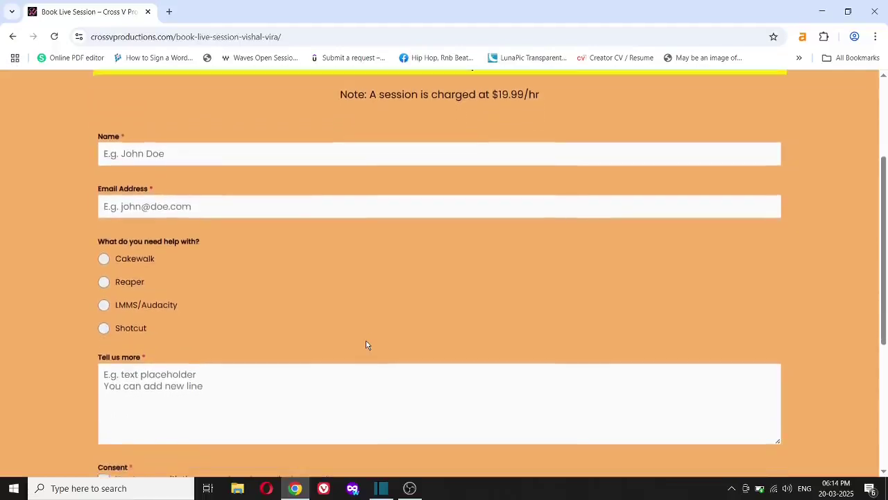